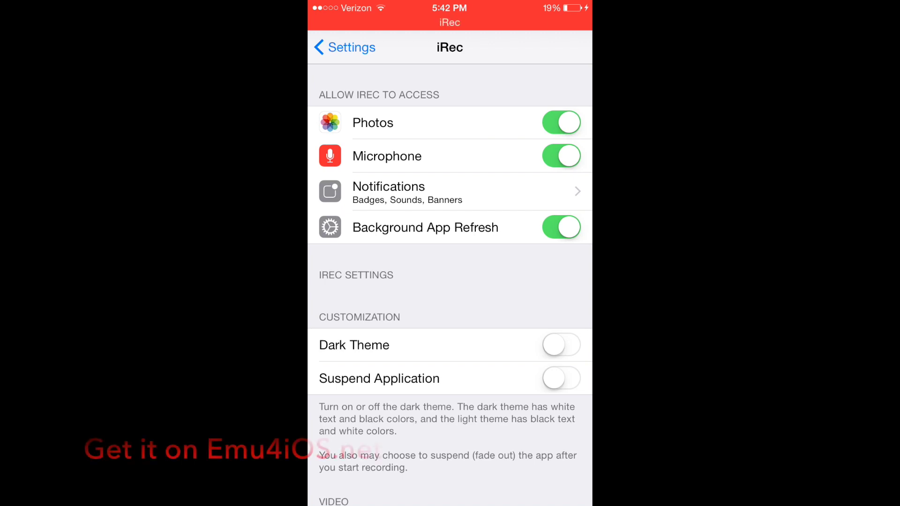
# - Review iRec's notification and recording orientation settings without changing them
pyautogui.click(394, 191)
pyautogui.click(330, 47)
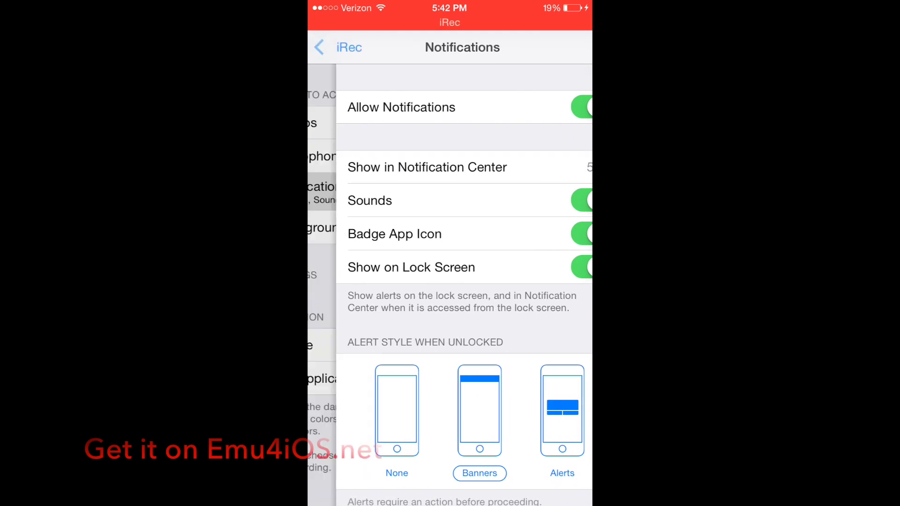
pyautogui.scroll(-1, 451, 282)
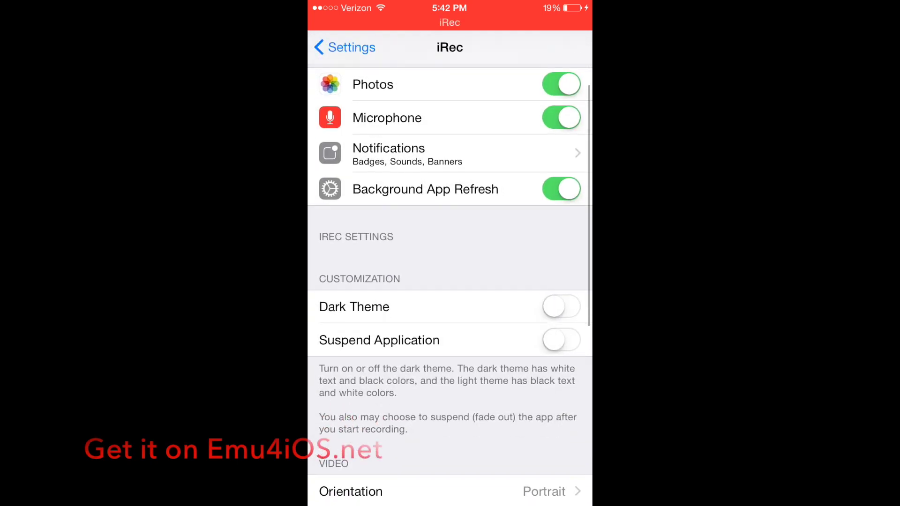
pyautogui.scroll(-2, 451, 282)
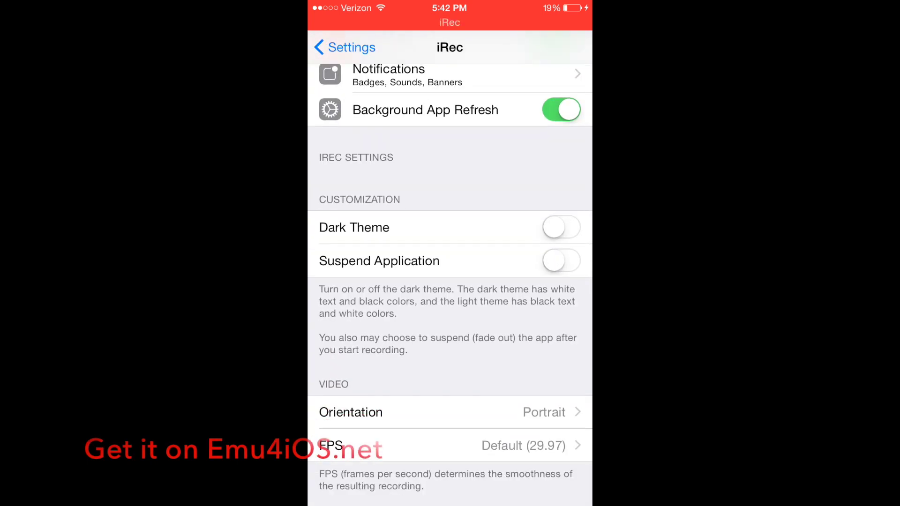
pyautogui.scroll(-1, 450, 281)
pyautogui.scroll(-1, 450, 281)
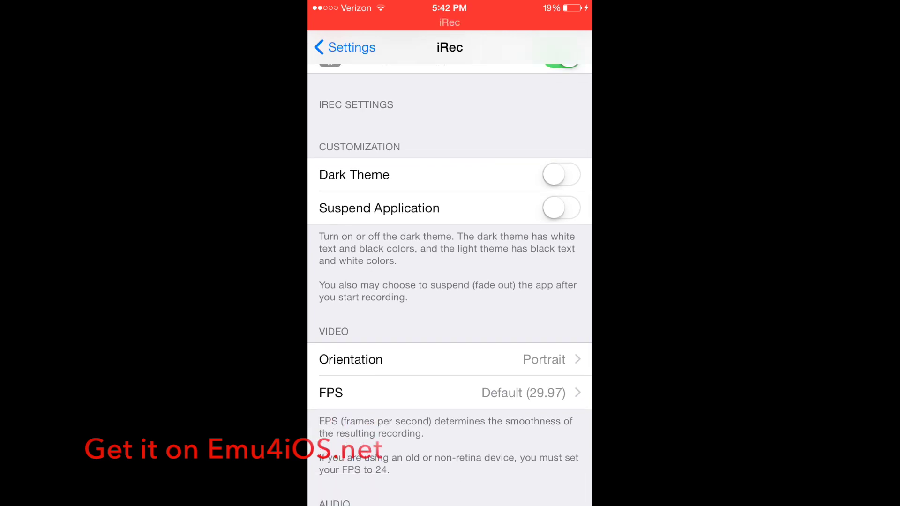
pyautogui.scroll(-1, 450, 281)
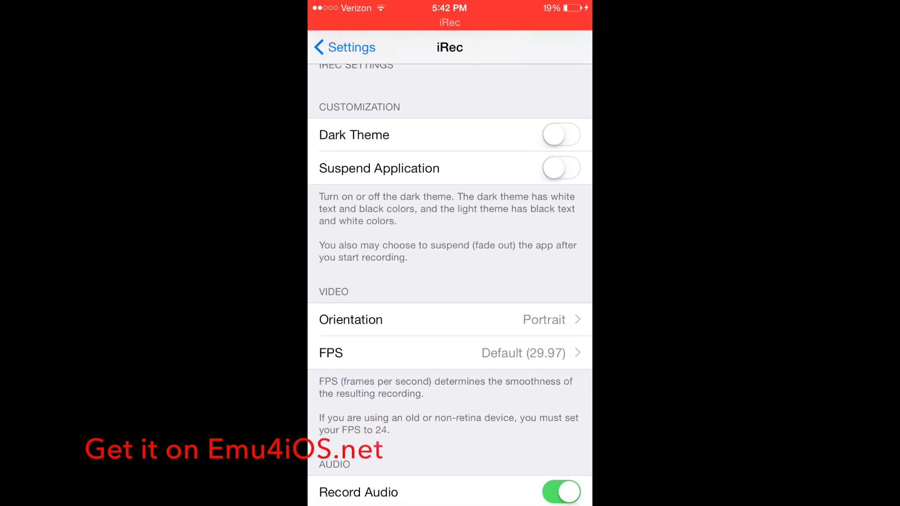
pyautogui.scroll(-2, 450, 281)
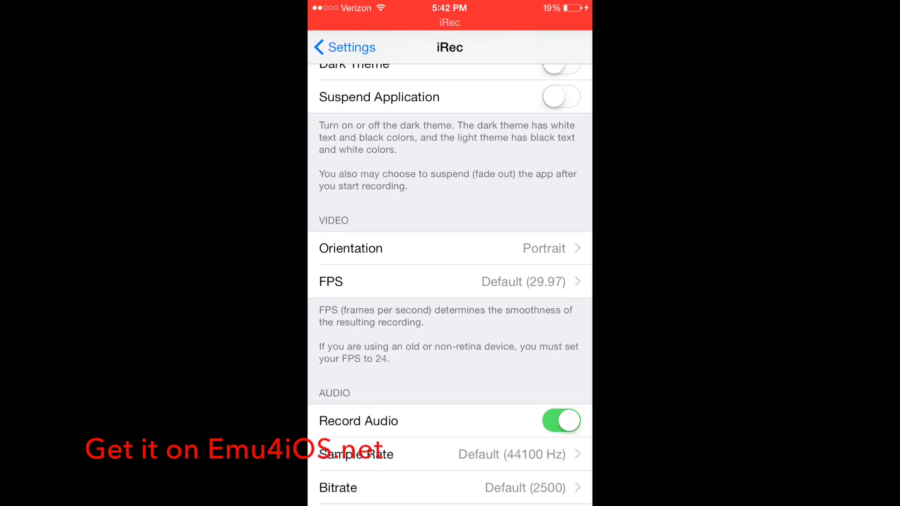
pyautogui.scroll(-1, 450, 282)
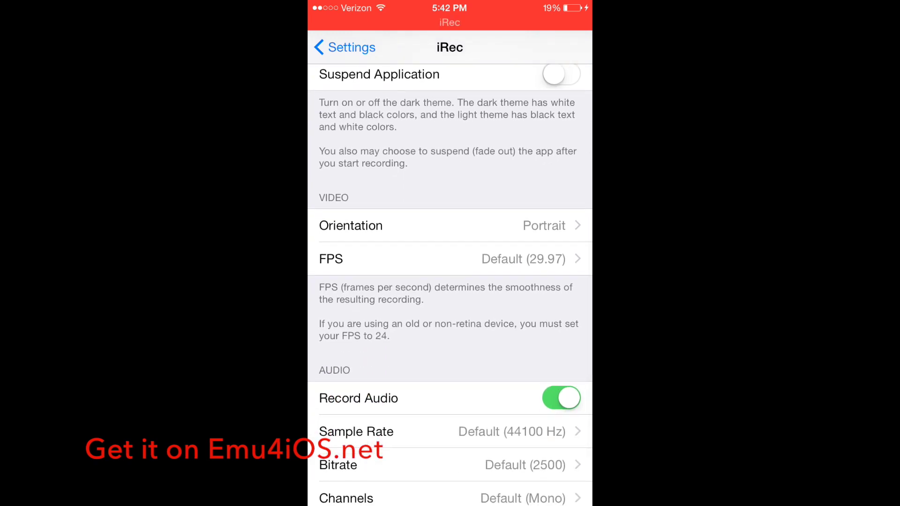
pyautogui.scroll(-2, 451, 282)
pyautogui.click(352, 170)
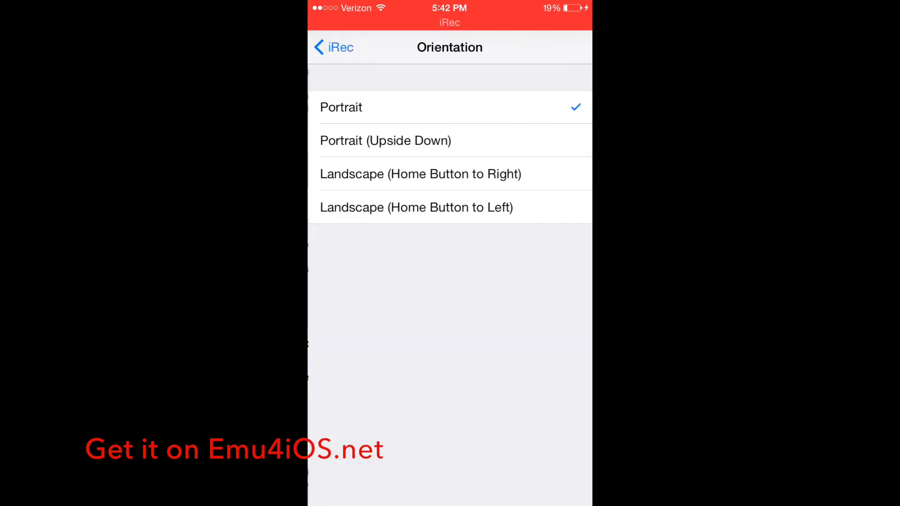
pyautogui.click(334, 47)
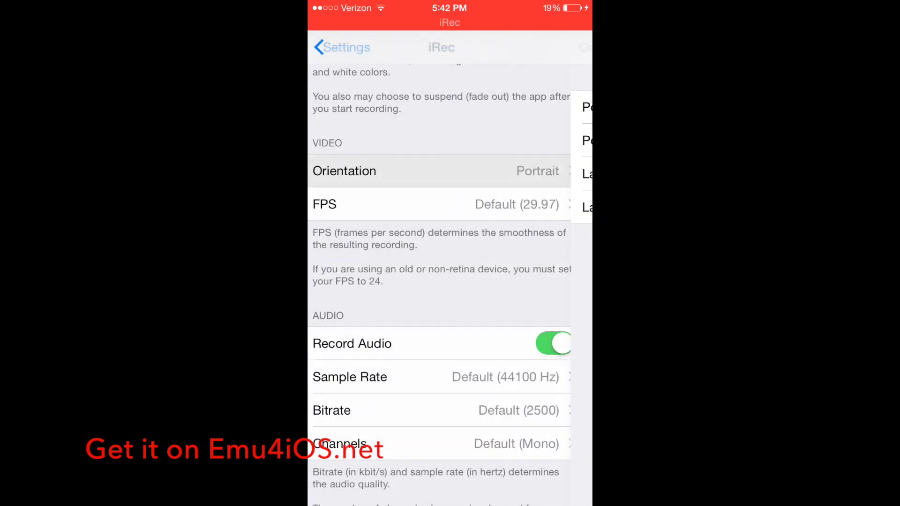
# - View the frame rate choices, leave FPS at default, and bring up the app switcher
pyautogui.click(331, 204)
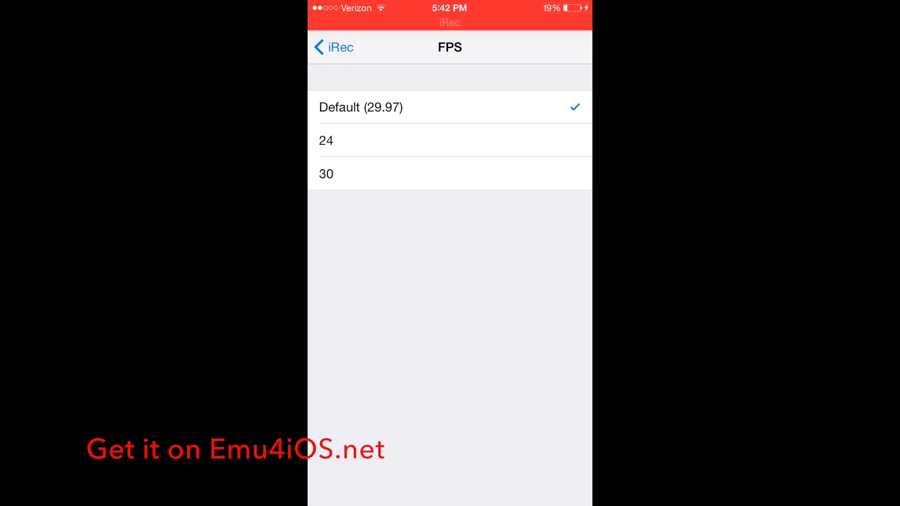
pyautogui.click(333, 47)
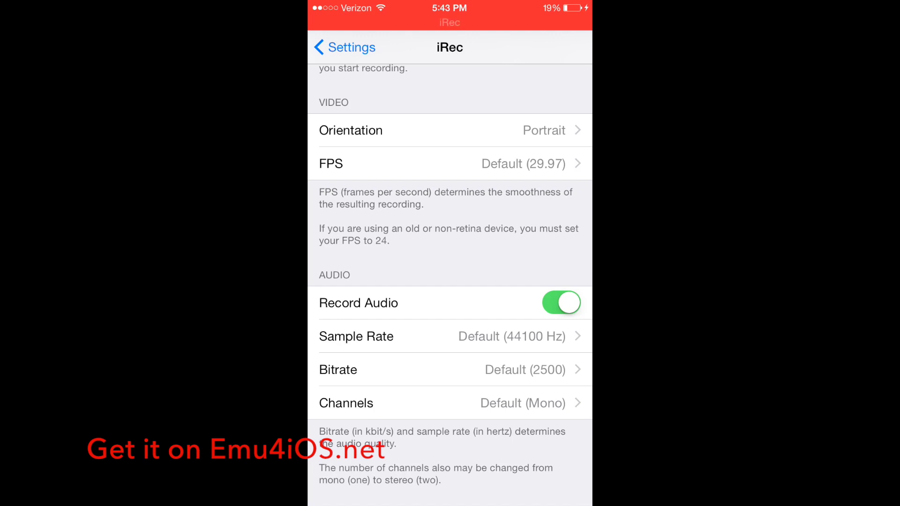
pyautogui.scroll(-1, 450, 281)
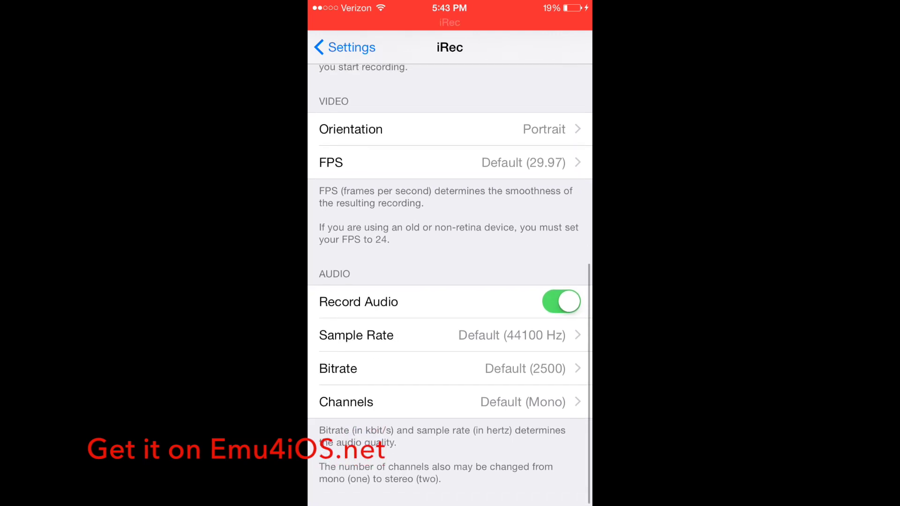
pyautogui.press('Home')
pyautogui.press('Home')
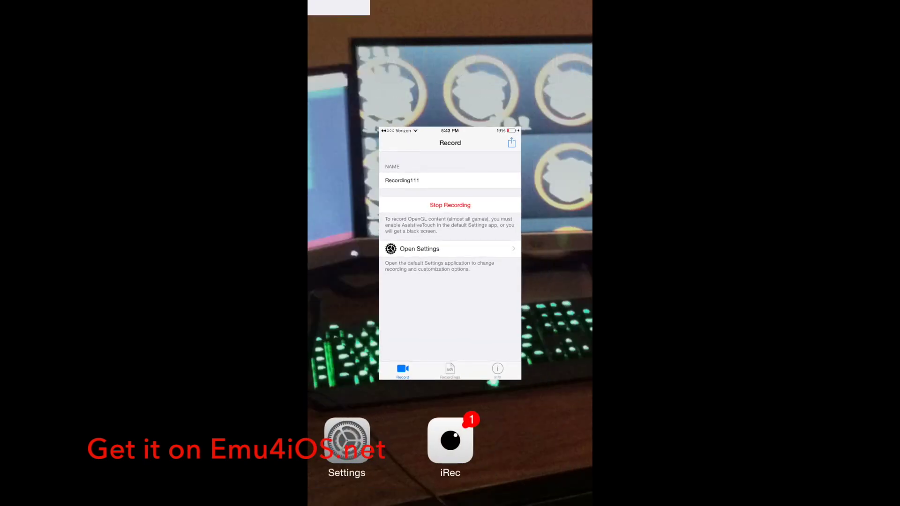
# - Return to iRec's saved recordings and delete the second Rec recording
pyautogui.click(451, 254)
pyautogui.click(449, 489)
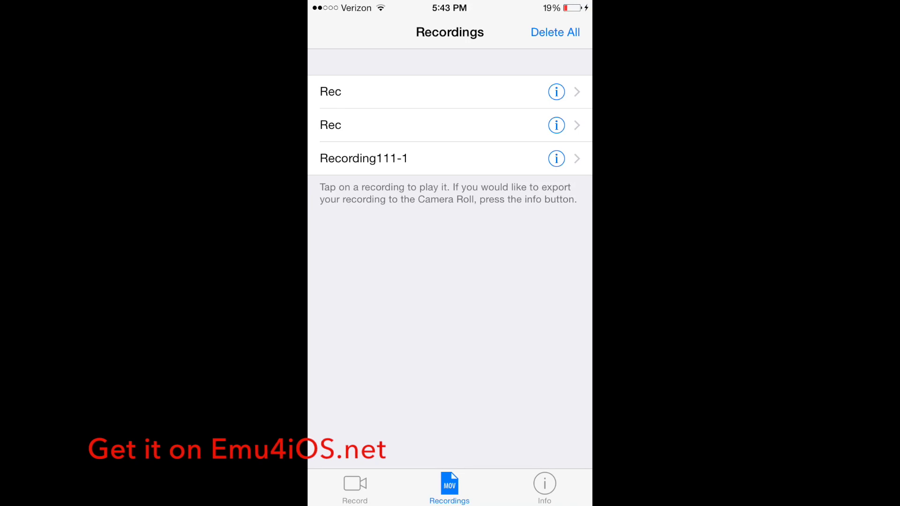
pyautogui.moveTo(549, 126); pyautogui.dragTo(436, 125)
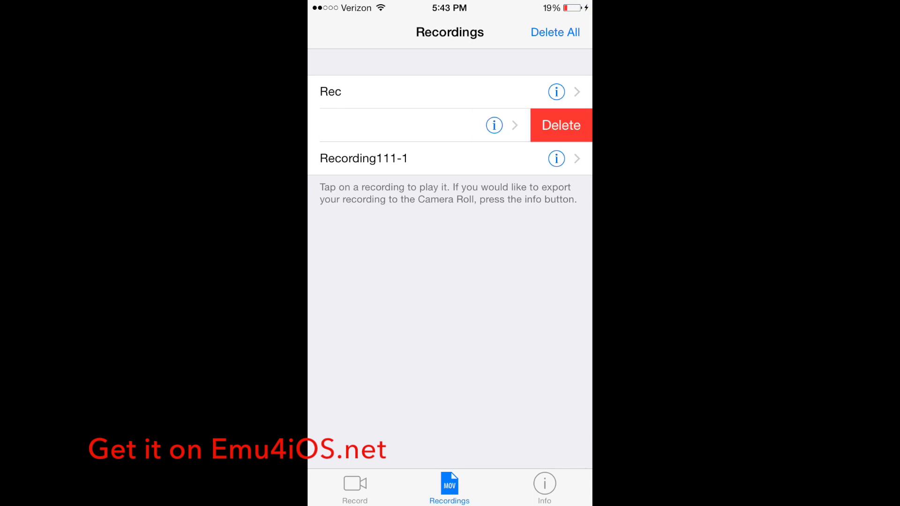
pyautogui.click(561, 125)
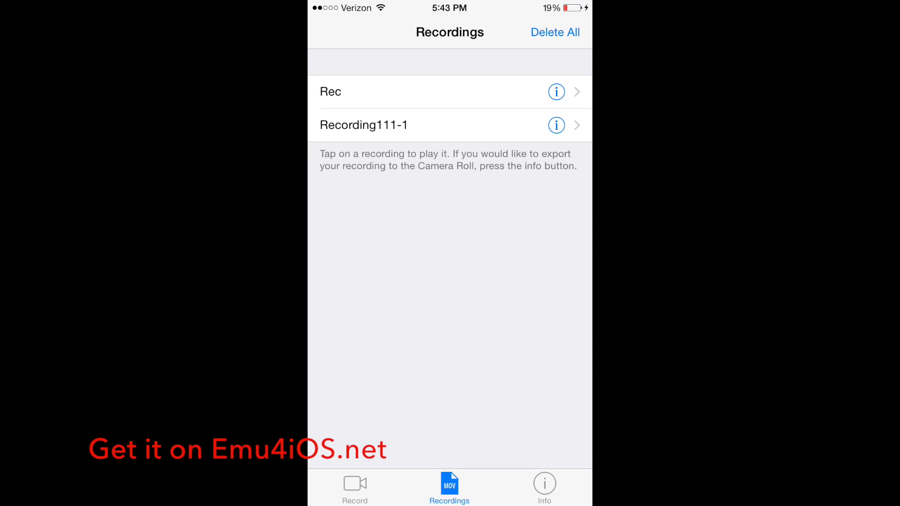
# - Export Rec to the Camera Roll, then delete the remaining Rec recording
pyautogui.click(557, 92)
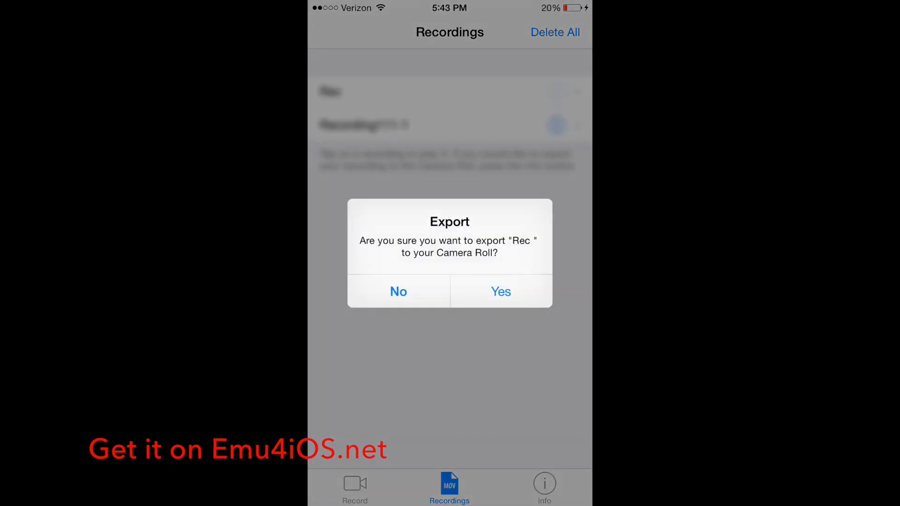
pyautogui.click(500, 291)
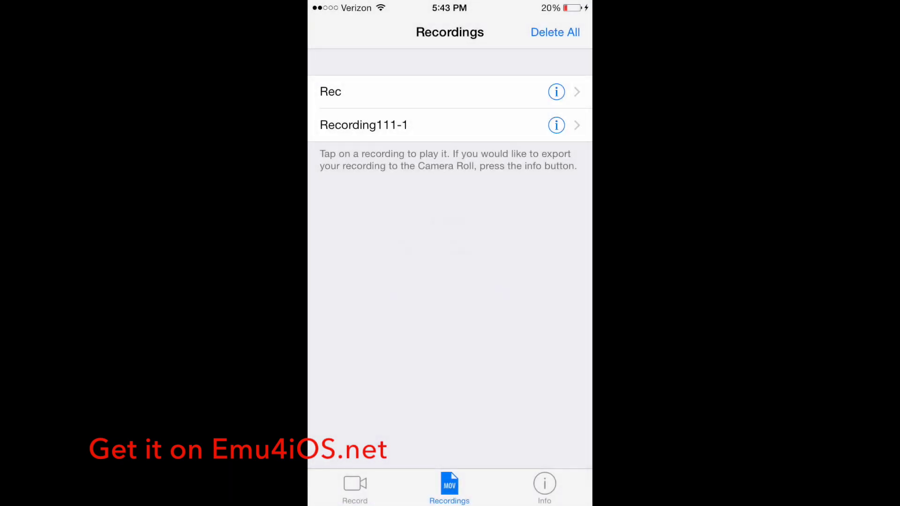
pyautogui.moveTo(534, 92); pyautogui.dragTo(415, 91)
pyautogui.click(561, 92)
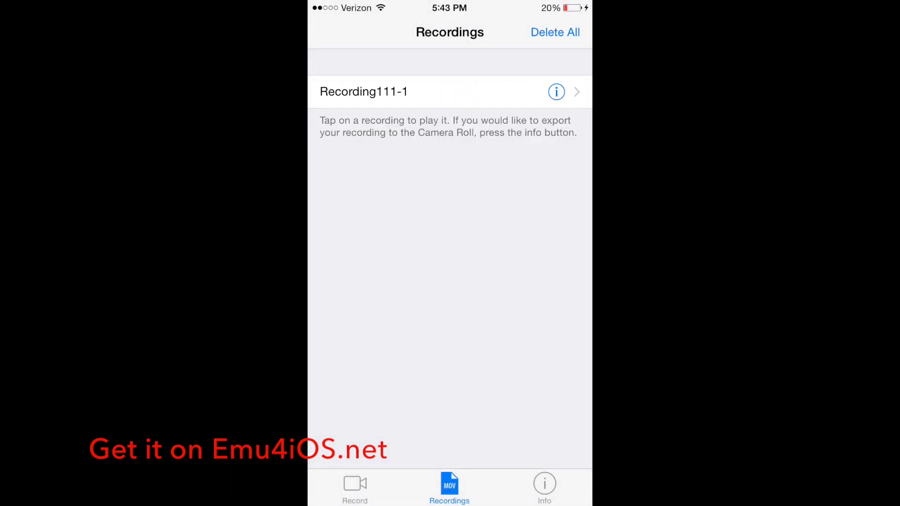
# - On the Info page, check for a newer iRec version
pyautogui.click(545, 488)
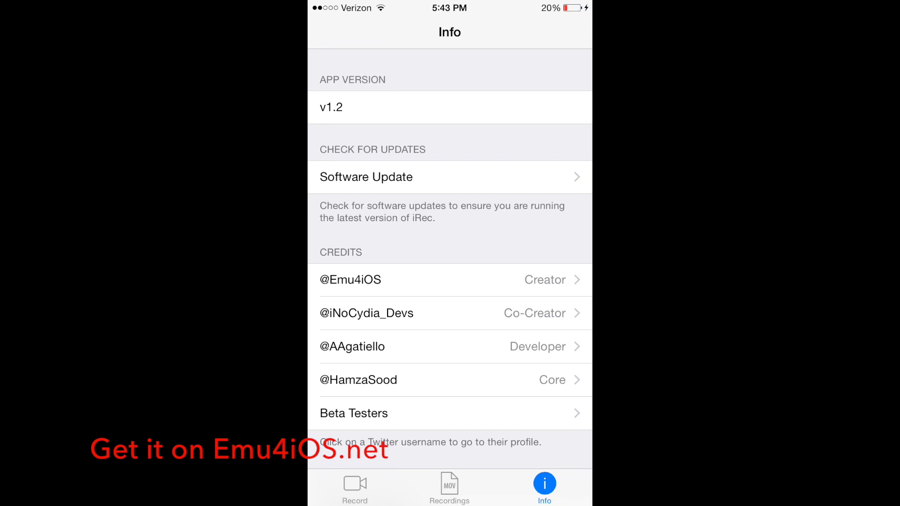
pyautogui.click(366, 177)
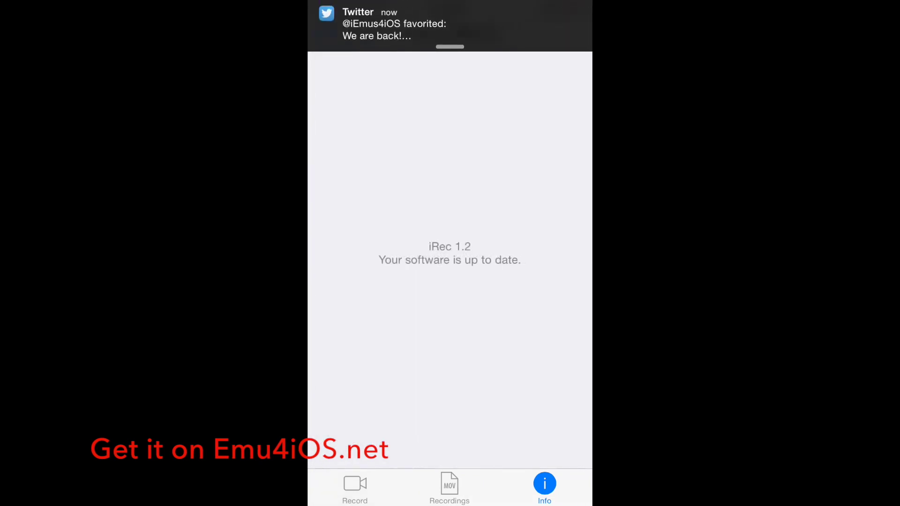
pyautogui.click(332, 32)
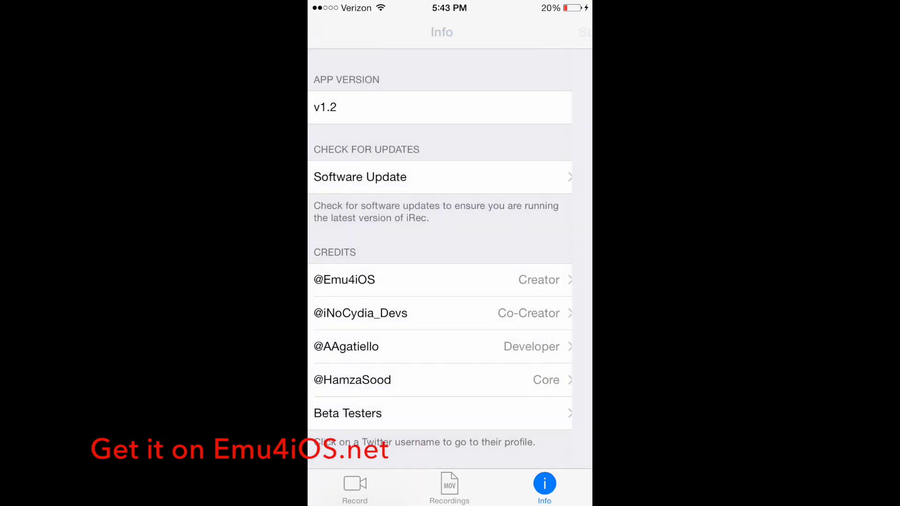
pyautogui.scroll(-2, 450, 267)
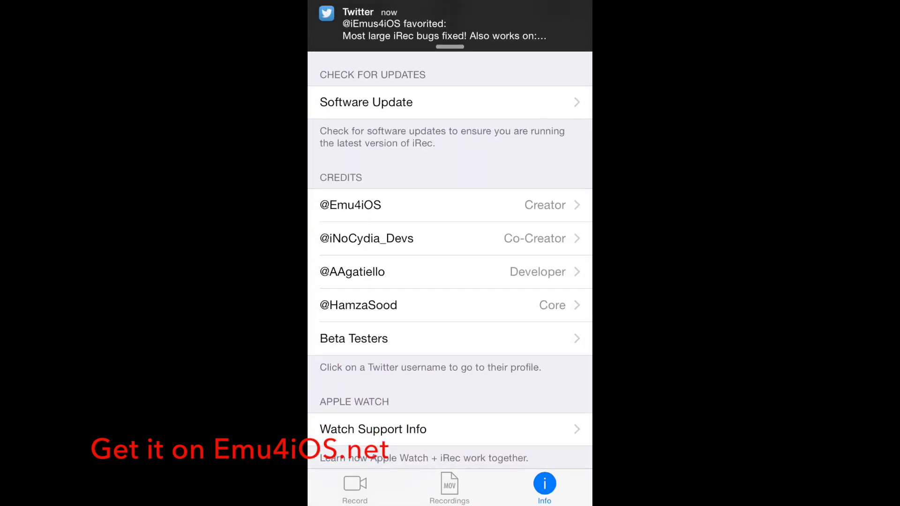
pyautogui.scroll(1, 451, 267)
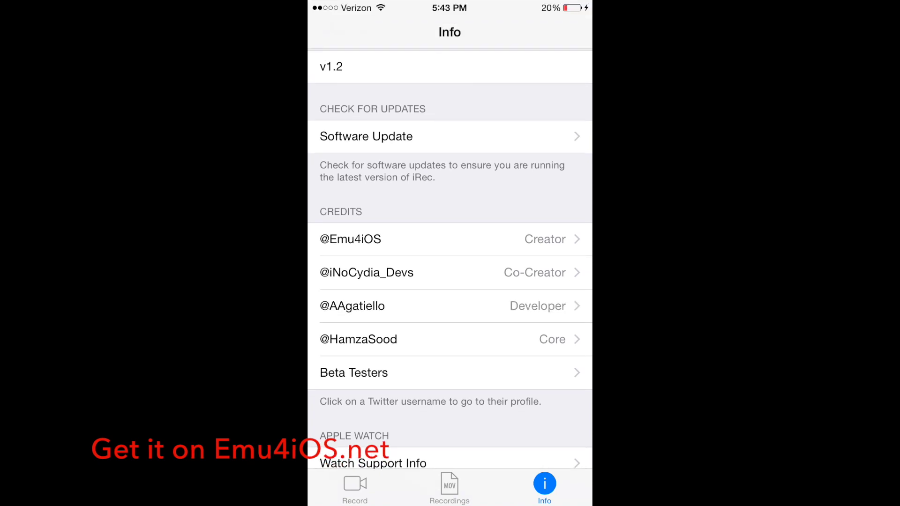
pyautogui.click(354, 373)
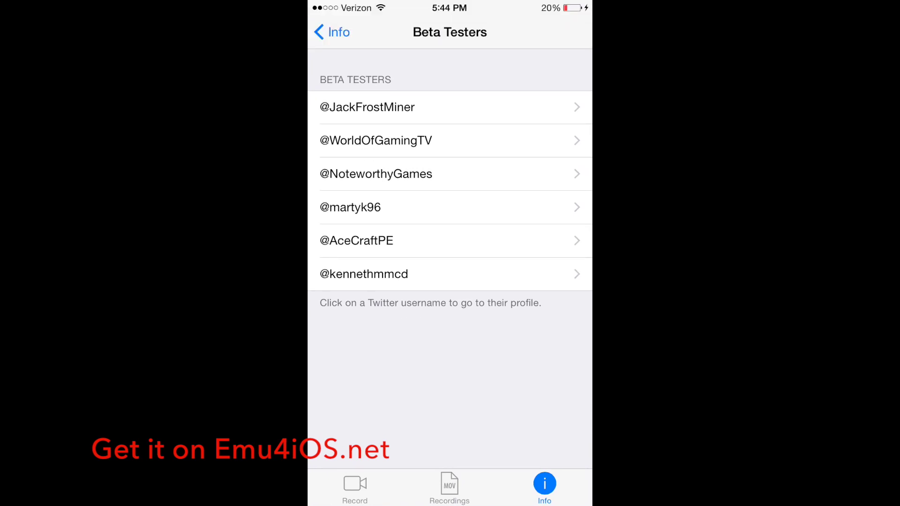
pyautogui.click(331, 32)
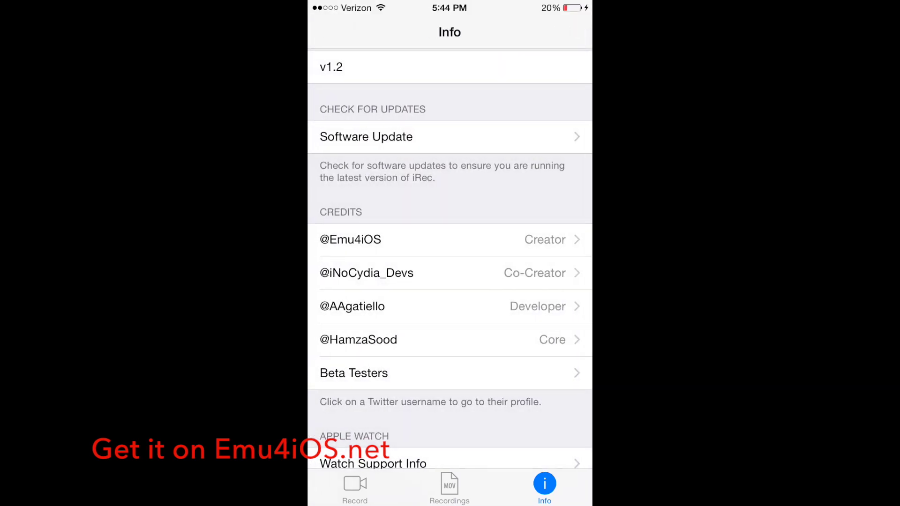
pyautogui.scroll(-1, 450, 260)
pyautogui.click(450, 305)
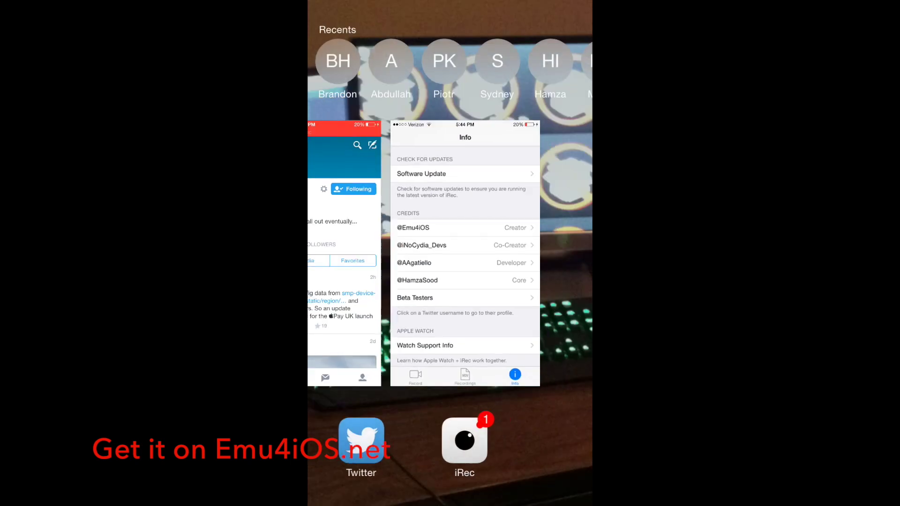
pyautogui.click(418, 233)
pyautogui.scroll(-3, 451, 259)
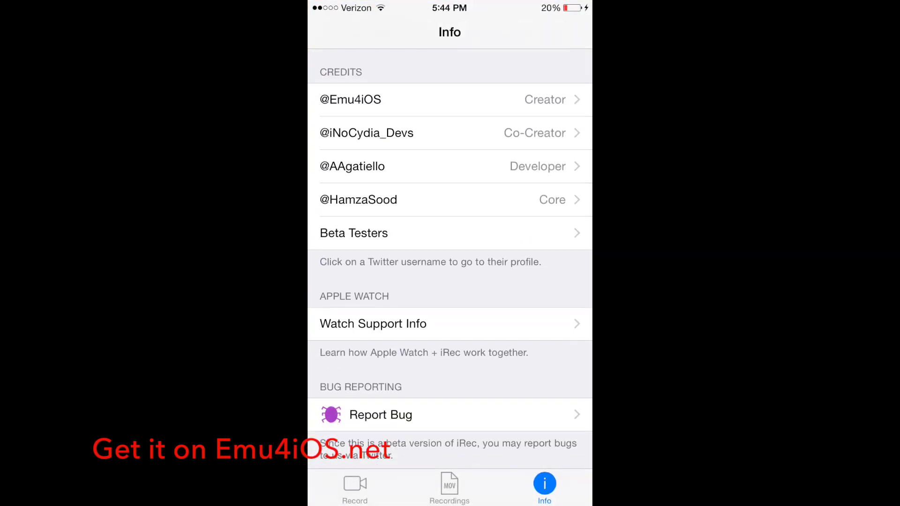
# - Read the Apple Watch support notes and cancel the bug report prompt
pyautogui.click(372, 304)
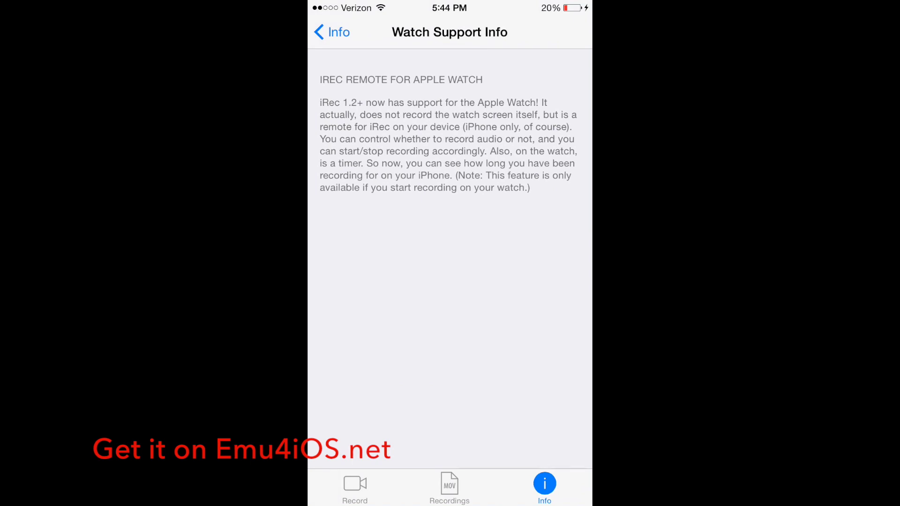
pyautogui.click(331, 32)
pyautogui.scroll(-1, 451, 259)
pyautogui.click(379, 337)
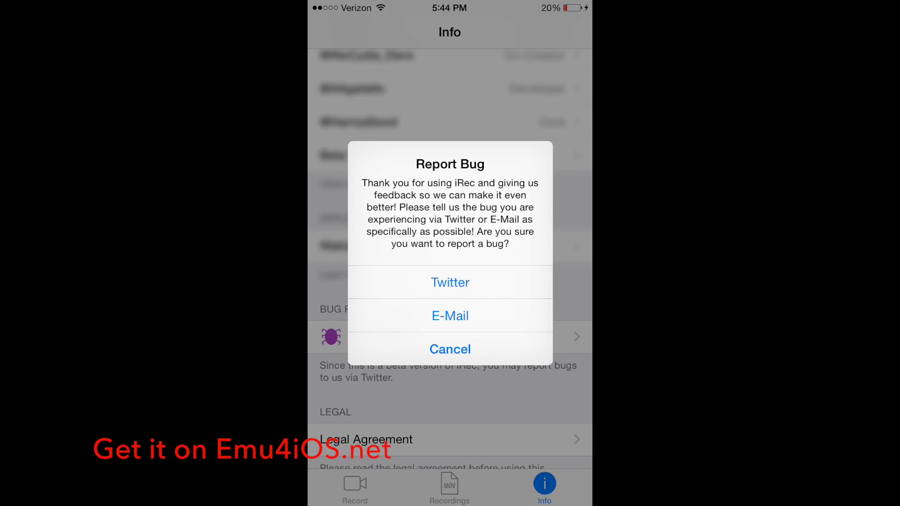
pyautogui.click(451, 349)
pyautogui.scroll(-1, 451, 282)
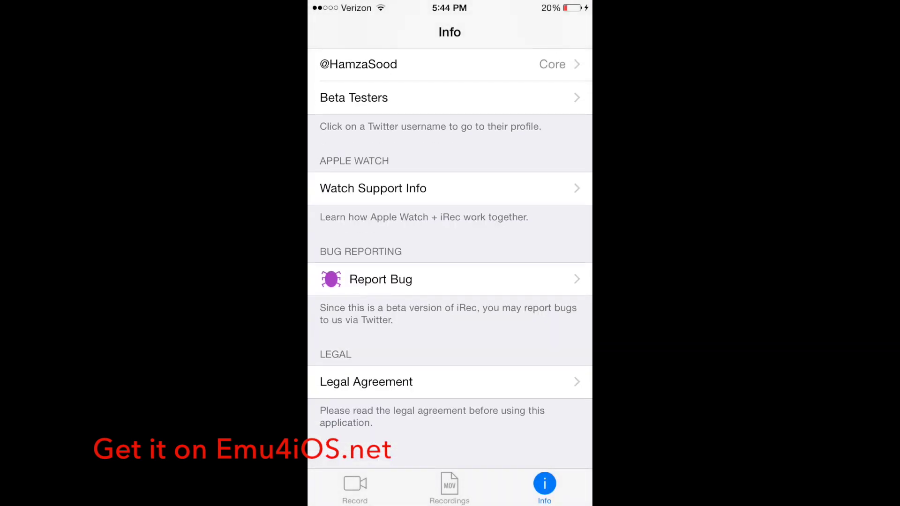
# - View the legal agreement, then return to the Record screen
pyautogui.click(365, 402)
pyautogui.scroll(-2, 451, 281)
pyautogui.scroll(-5, 450, 260)
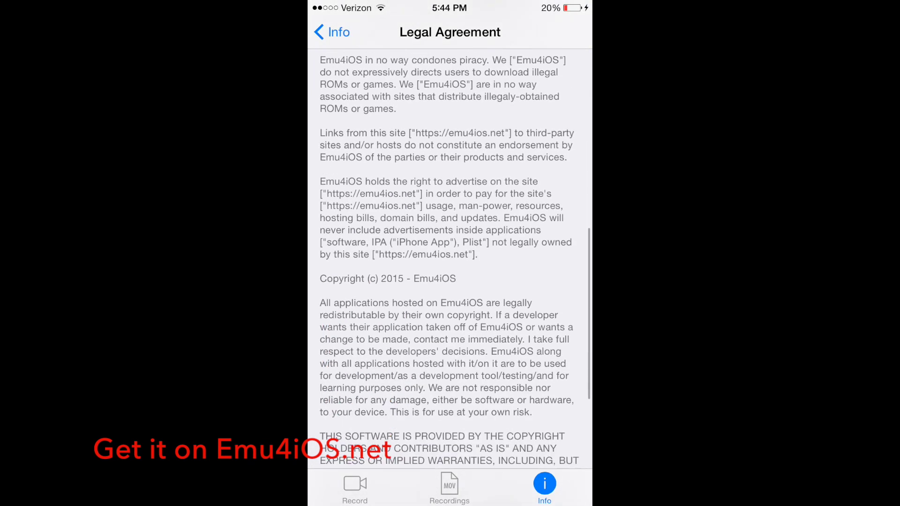
pyautogui.scroll(3, 450, 260)
pyautogui.scroll(3, 450, 260)
pyautogui.scroll(-10, 450, 260)
pyautogui.scroll(5, 450, 260)
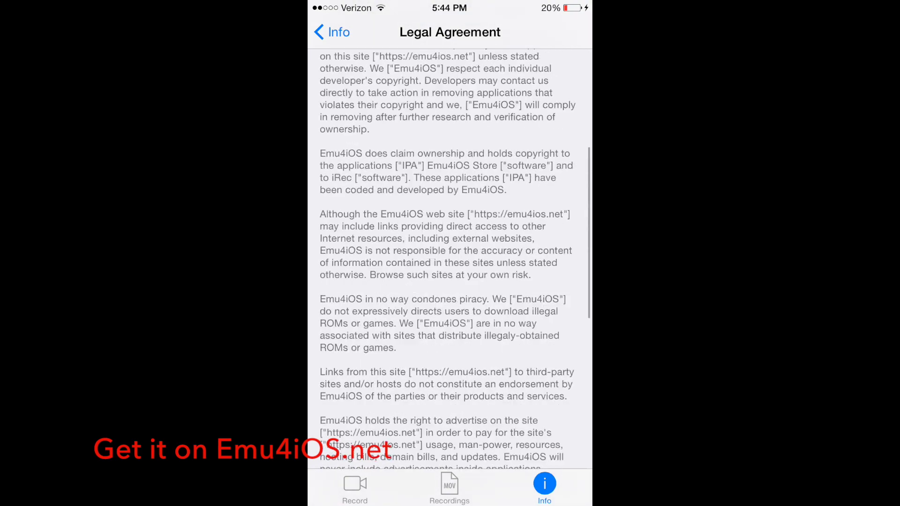
pyautogui.scroll(5, 450, 260)
pyautogui.click(331, 32)
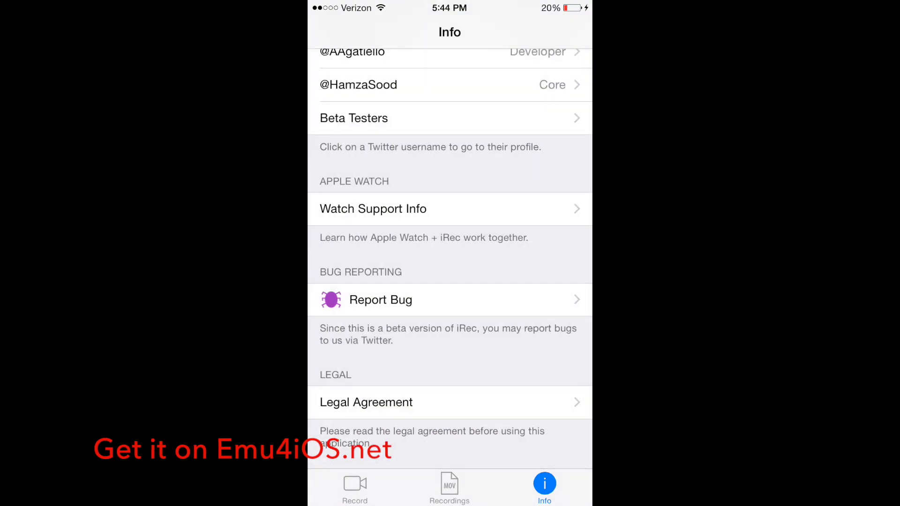
pyautogui.click(355, 489)
# - Go to Settings > General > Accessibility for AssistiveTouch, then close Settings
pyautogui.click(352, 54)
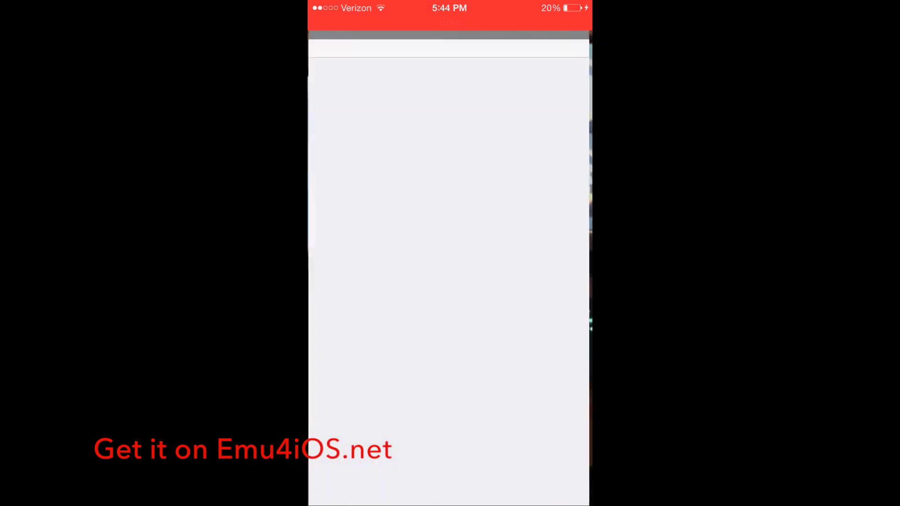
pyautogui.scroll(-1, 451, 281)
pyautogui.scroll(-3, 451, 282)
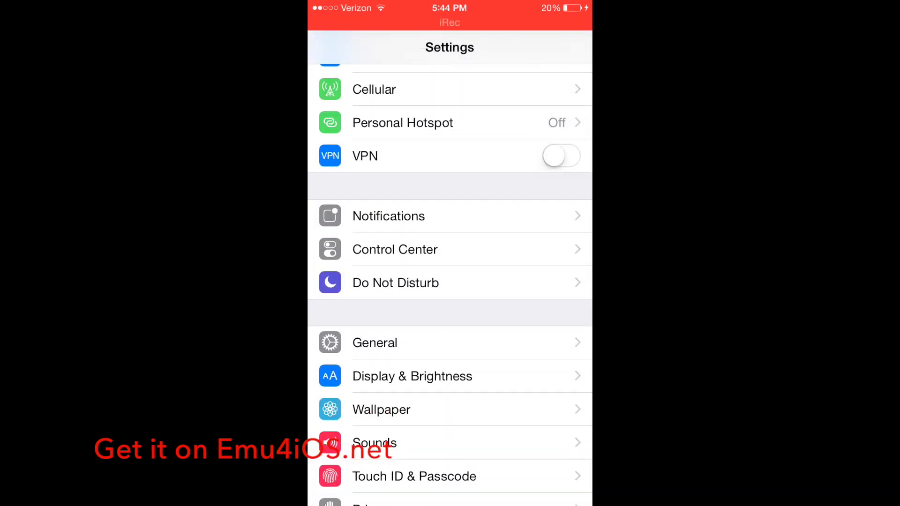
pyautogui.click(375, 342)
pyautogui.scroll(-2, 450, 282)
pyautogui.click(356, 207)
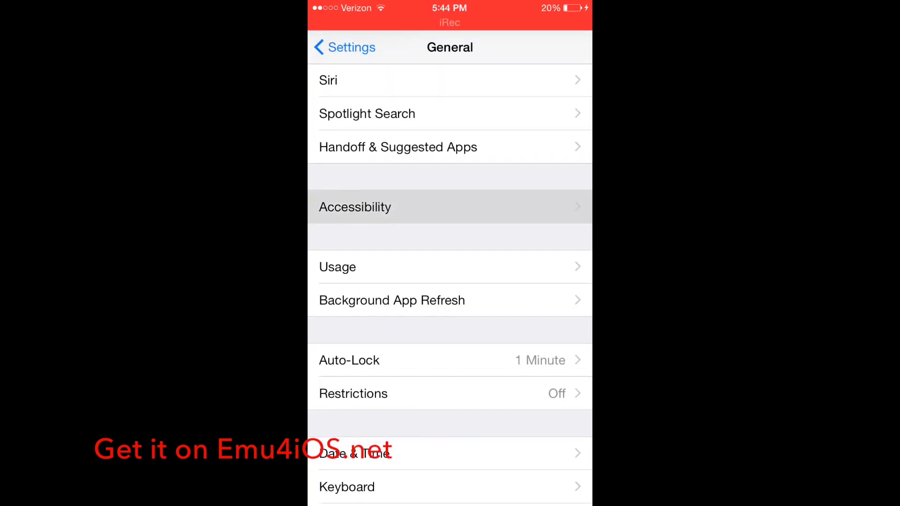
pyautogui.scroll(-3, 450, 282)
pyautogui.scroll(-5, 451, 282)
pyautogui.scroll(-5, 450, 282)
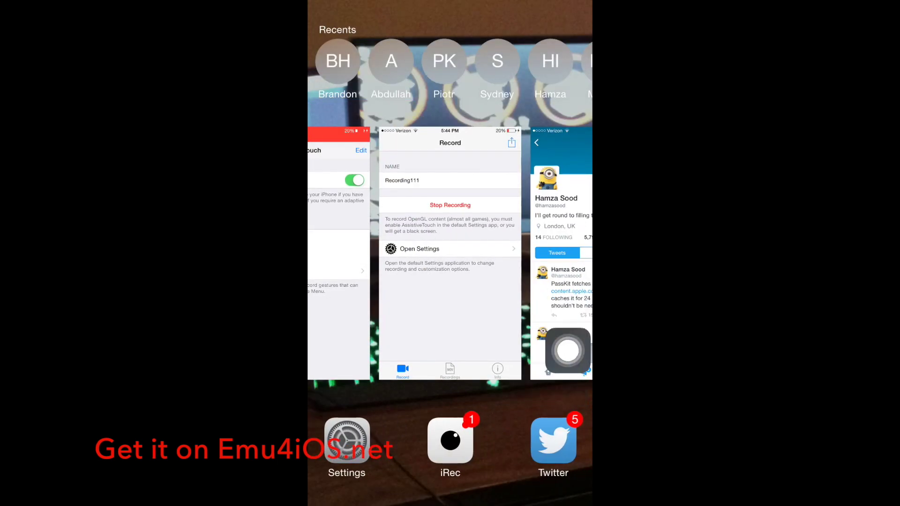
pyautogui.moveTo(338, 253); pyautogui.dragTo(337, 28)
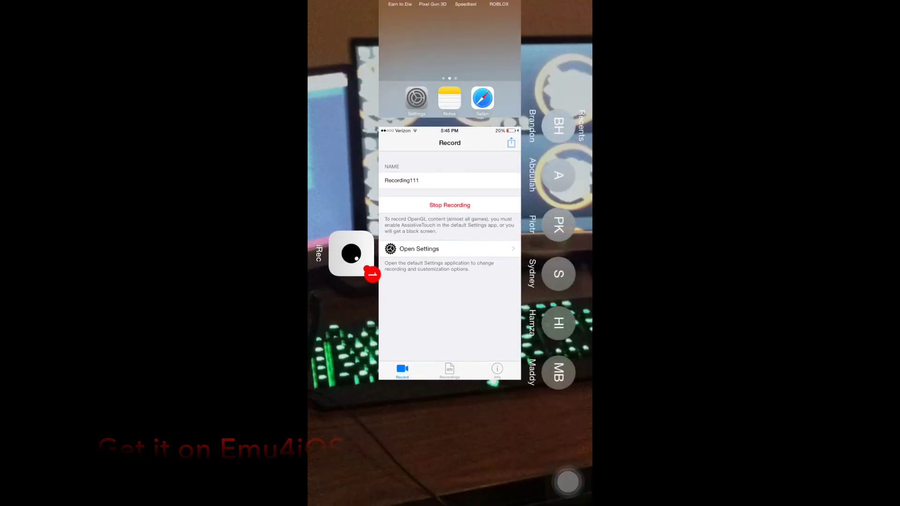
# - Reopen iRec from the switcher, check the Recordings list, then show the Info page
pyautogui.click(449, 247)
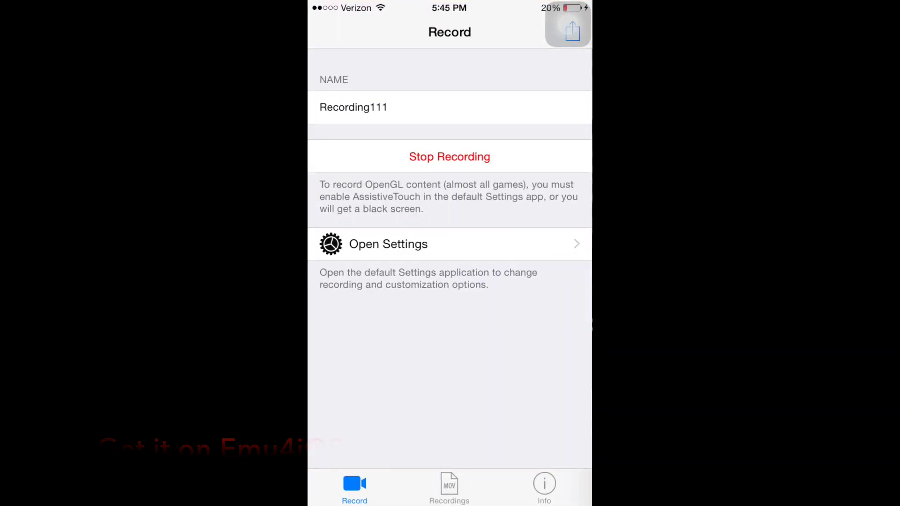
pyautogui.click(449, 487)
pyautogui.click(545, 488)
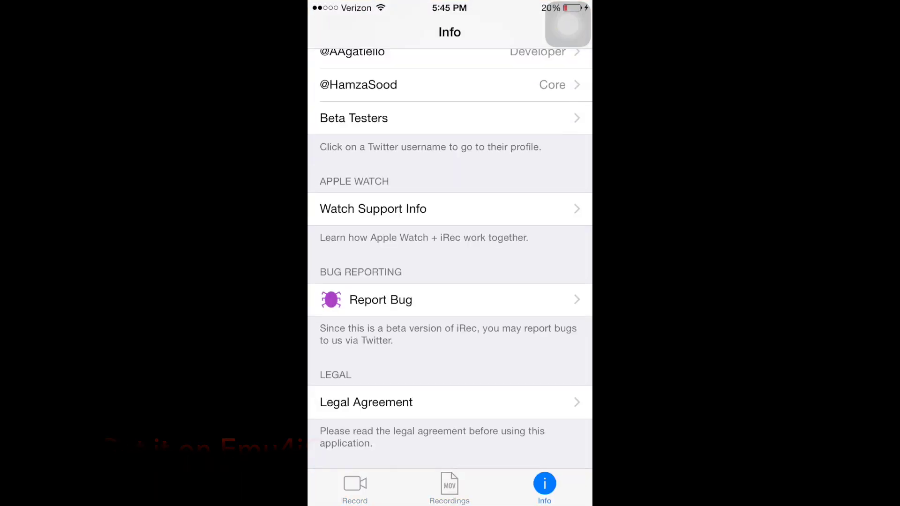